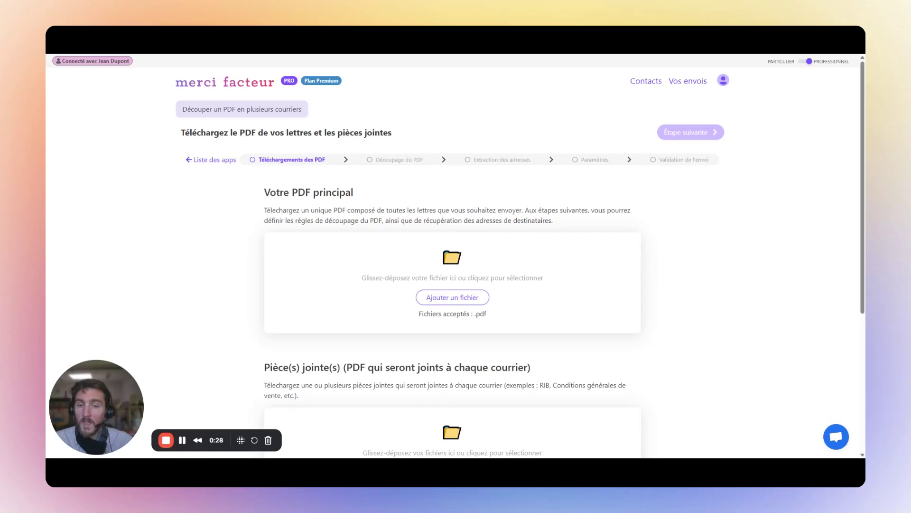
Upload relance_factures_multi_with_refs.pdf as the main PDF without attachments and continue to the split configuration
left_click_drag(341, 313, 341, 314)
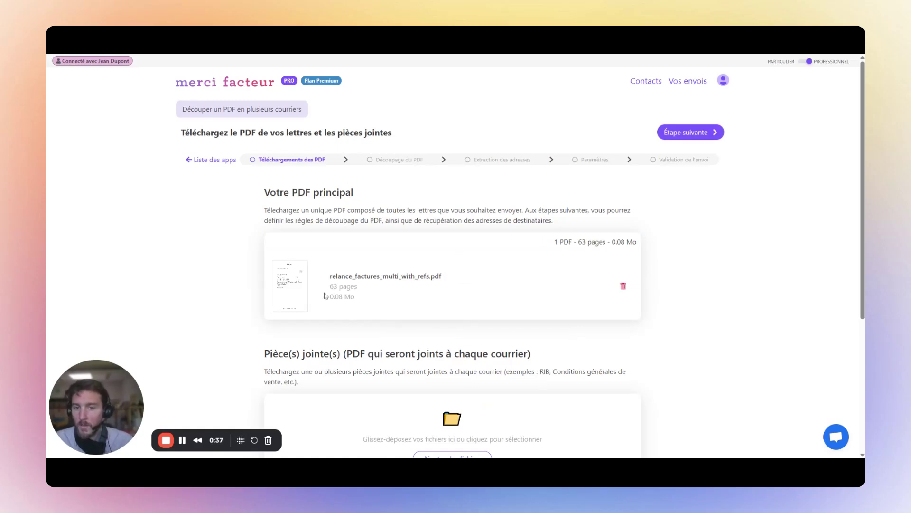
left_click_drag(331, 287, 363, 292)
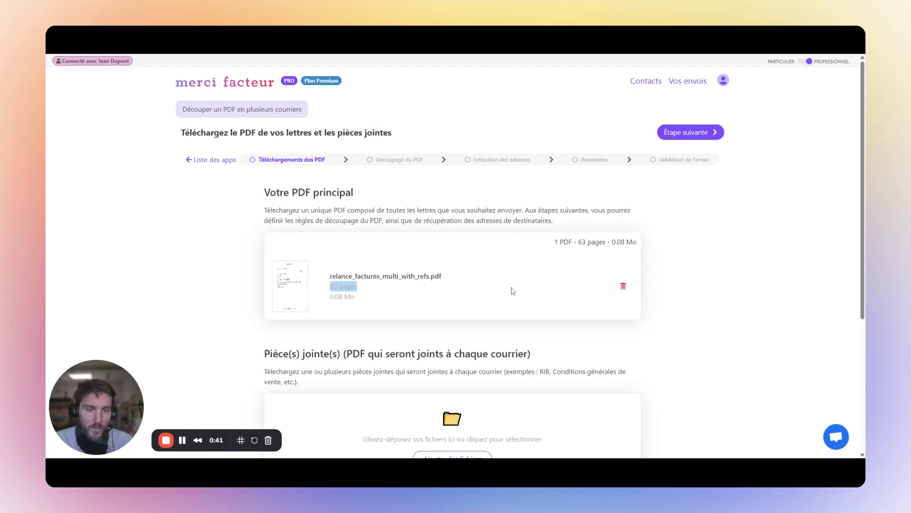
scroll(501, 302, "down", 3)
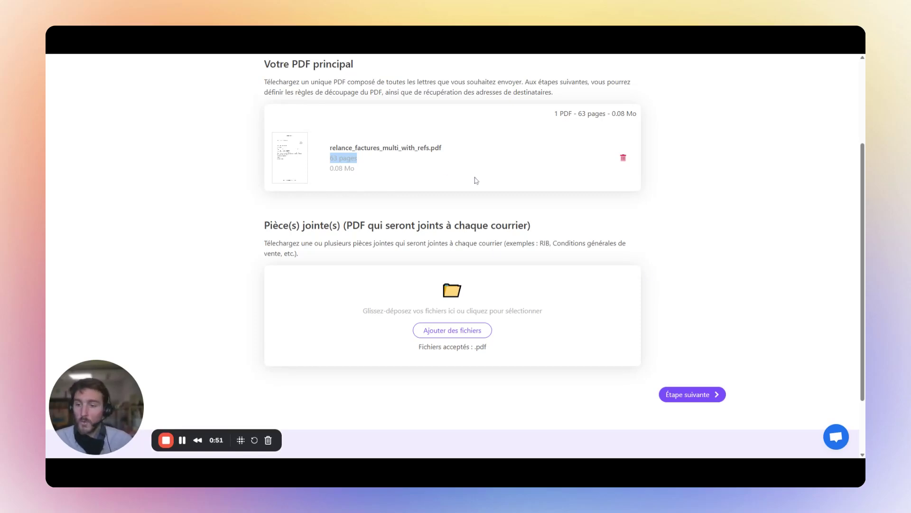
left_click_drag(265, 225, 543, 228)
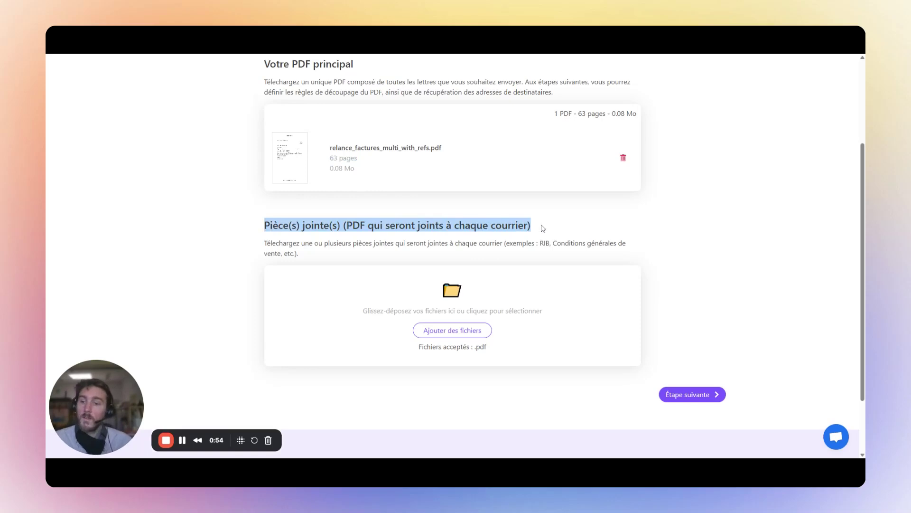
left_click(521, 252)
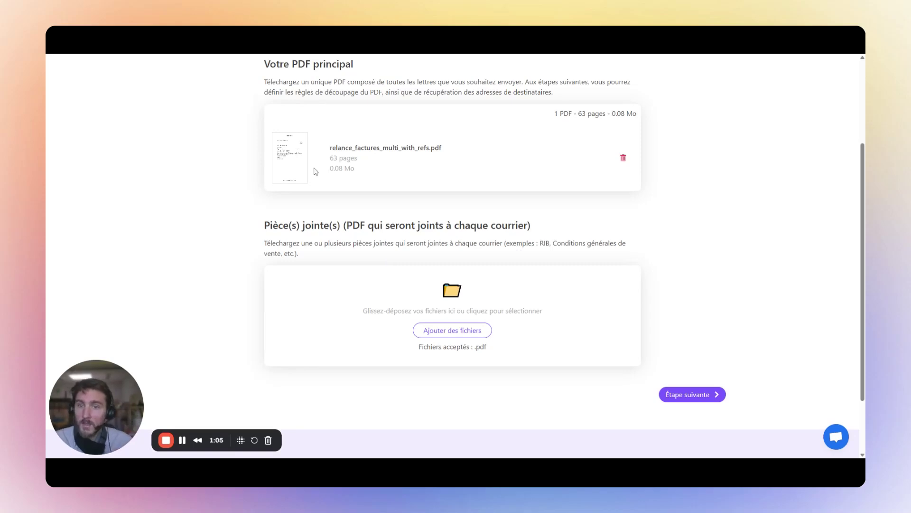
scroll(681, 241, "up", 3)
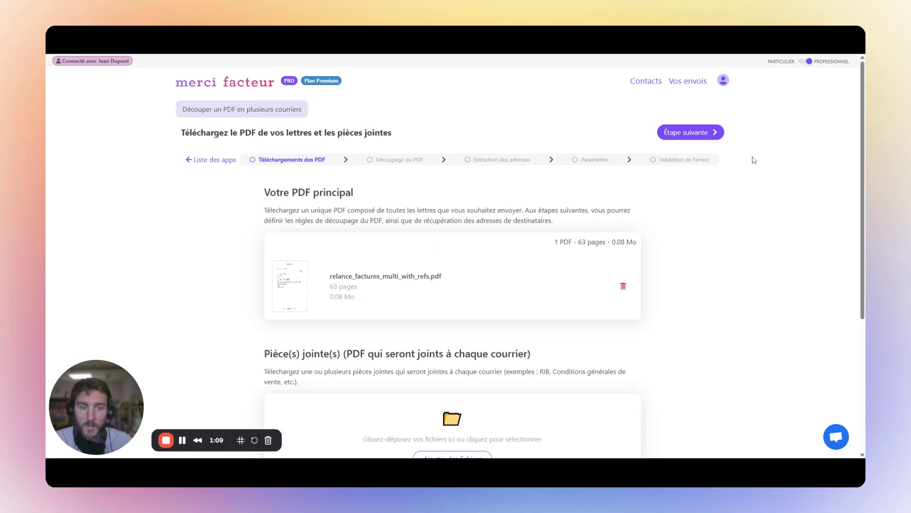
left_click(689, 137)
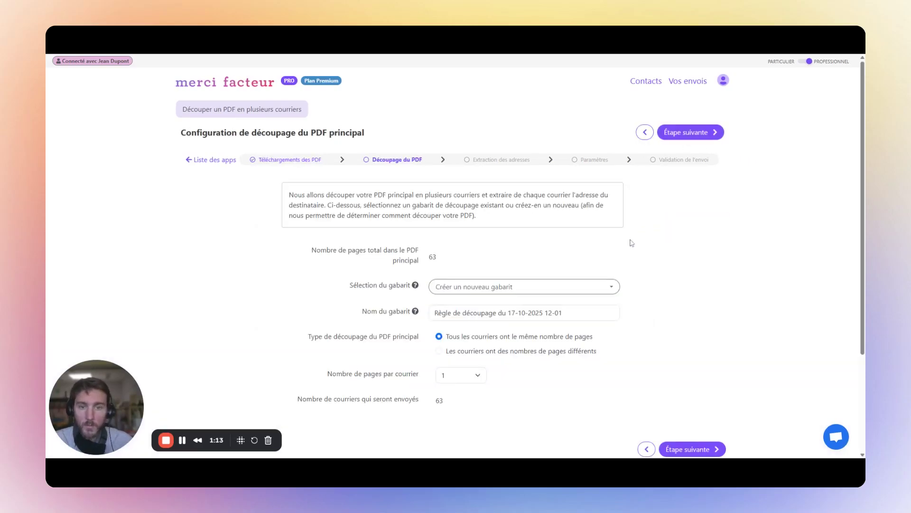
Name the new split template "Relances"
scroll(682, 263, "down", 2)
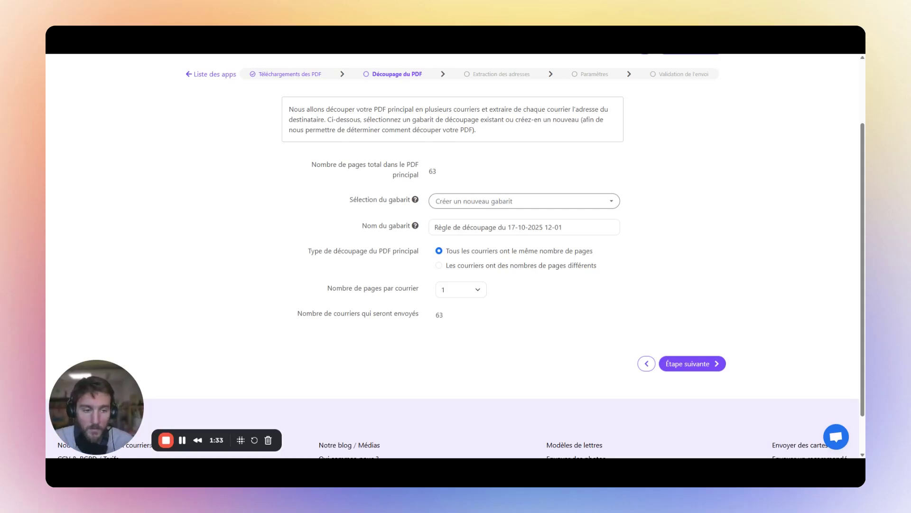
left_click_drag(563, 227, 425, 230)
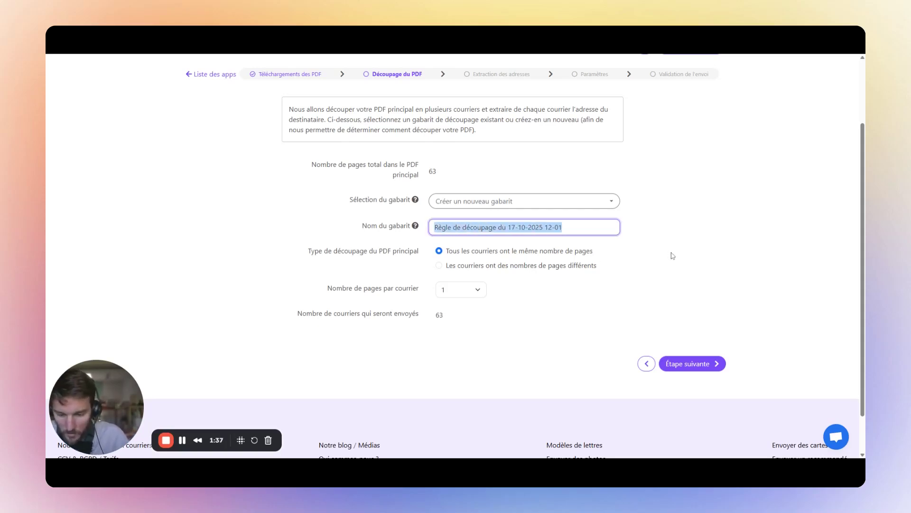
type("Relances")
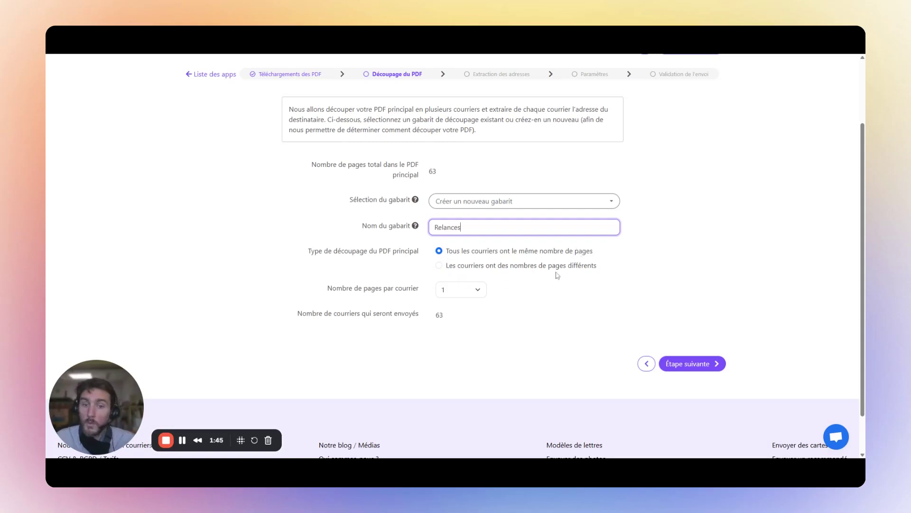
Set the split for letters with differing page counts, detecting an element on each letter's first page, and continue
left_click(440, 266)
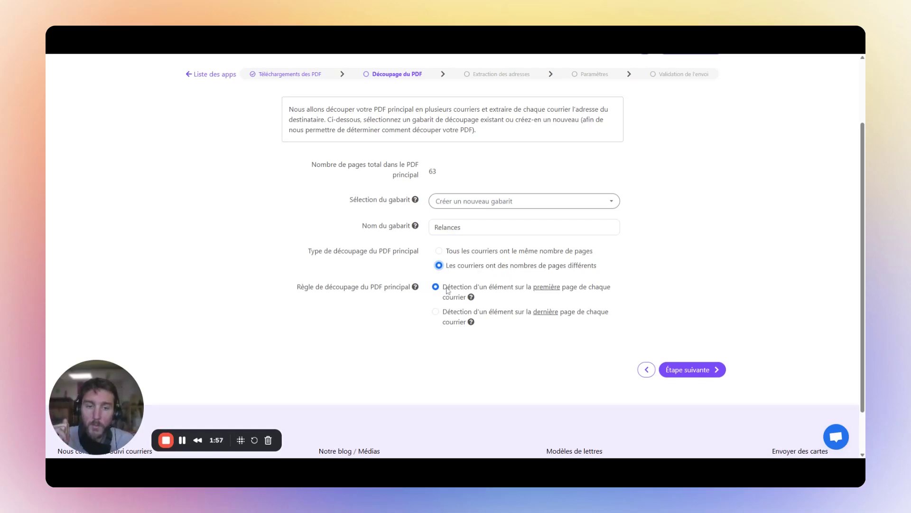
left_click_drag(444, 289, 495, 298)
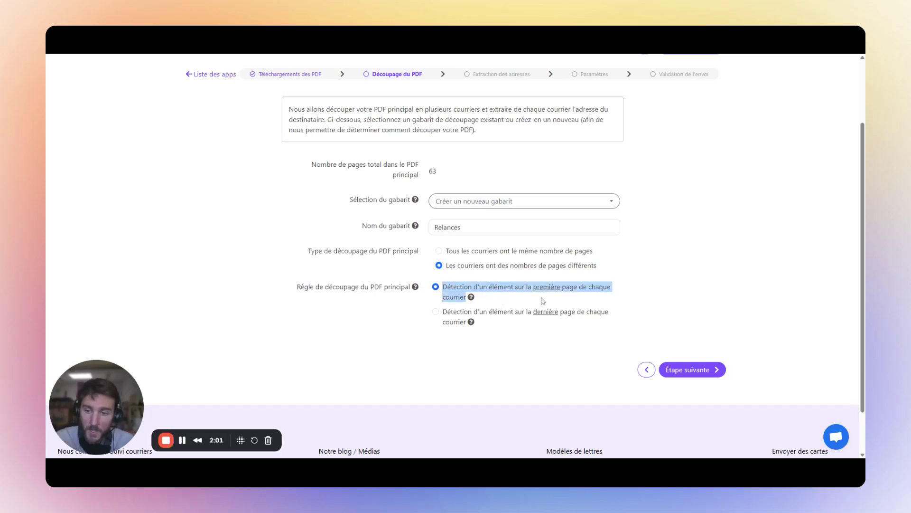
left_click_drag(443, 313, 465, 323)
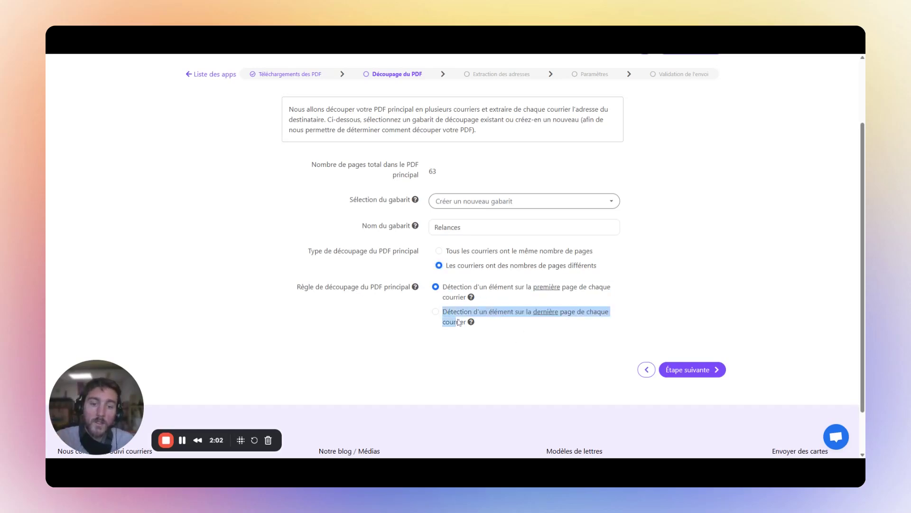
left_click(534, 319)
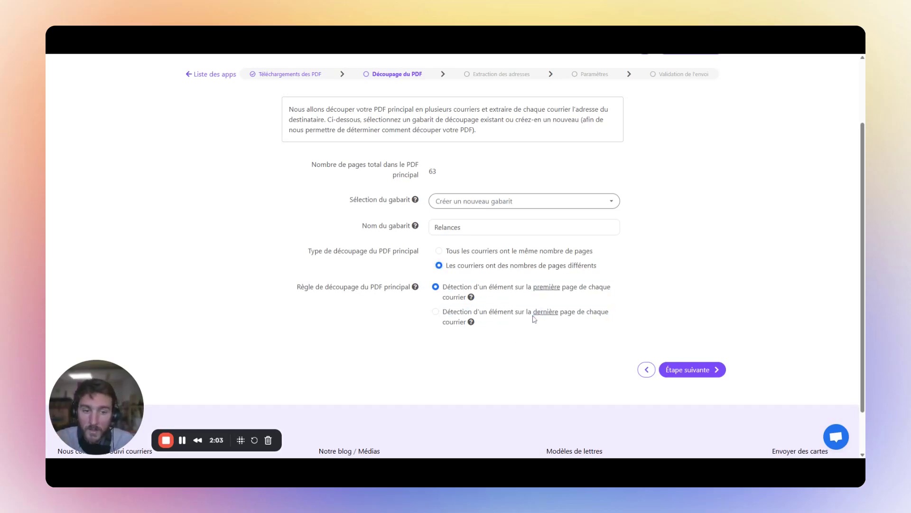
left_click(437, 289)
scroll(705, 266, "up", 2)
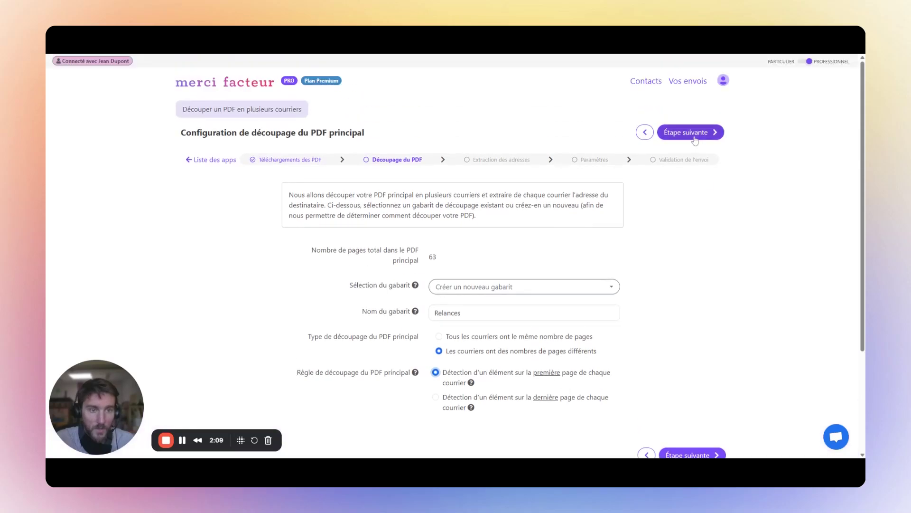
left_click(692, 132)
Place the split marker zone over the letter's subject line and set "Sujet" as the word to detect
scroll(638, 308, "down", 2)
scroll(638, 307, "down", 1)
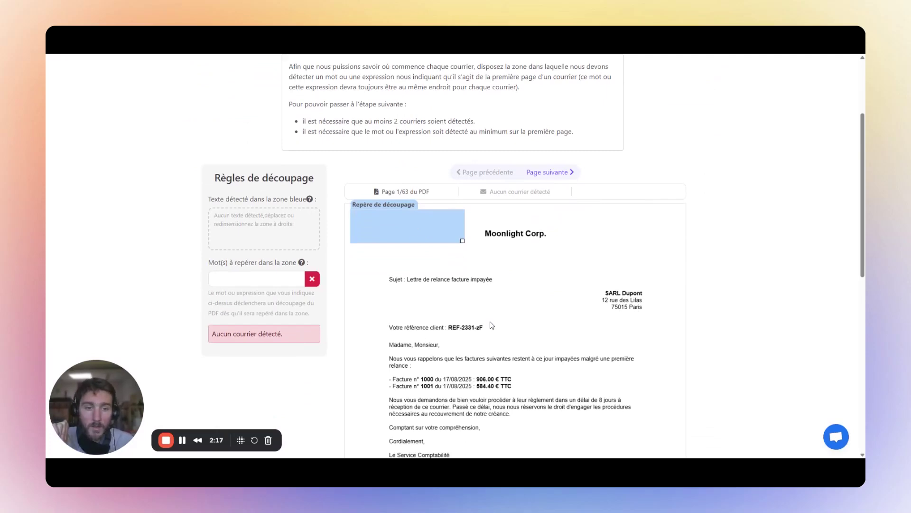
left_click_drag(423, 223, 432, 291)
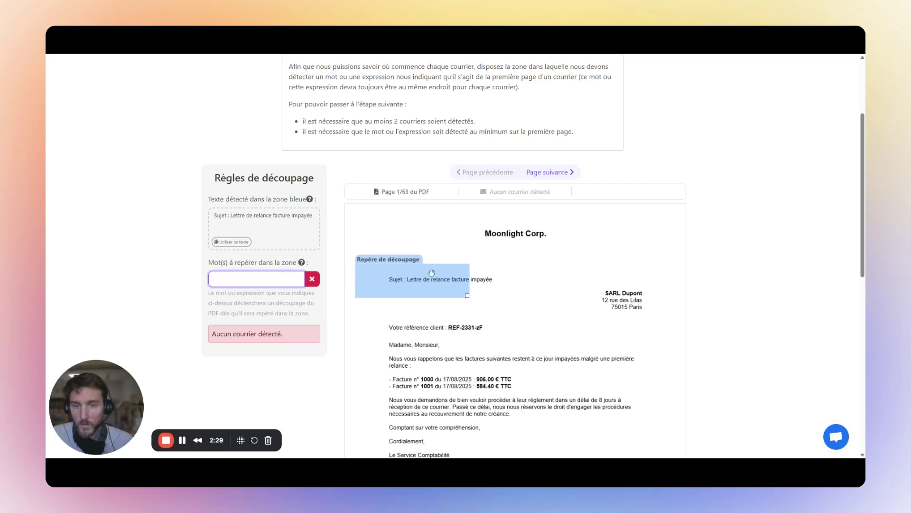
left_click_drag(430, 274, 428, 274)
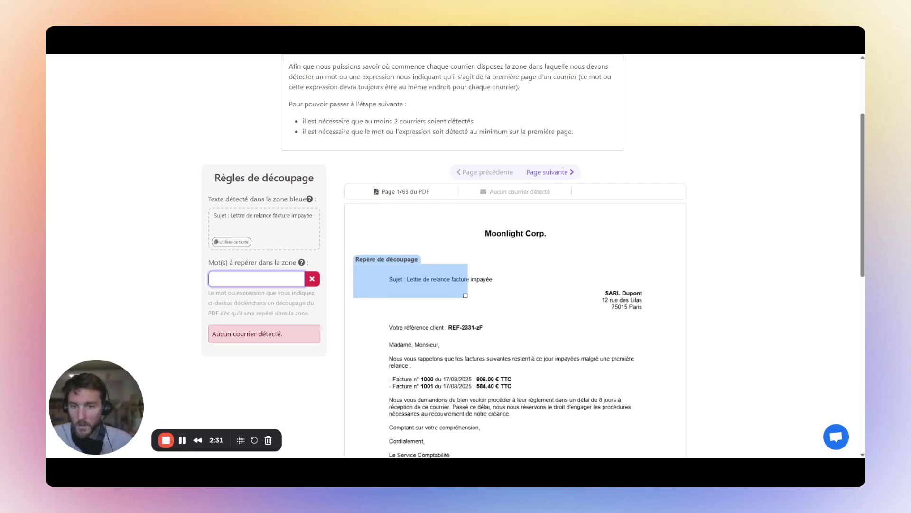
type("Sujet")
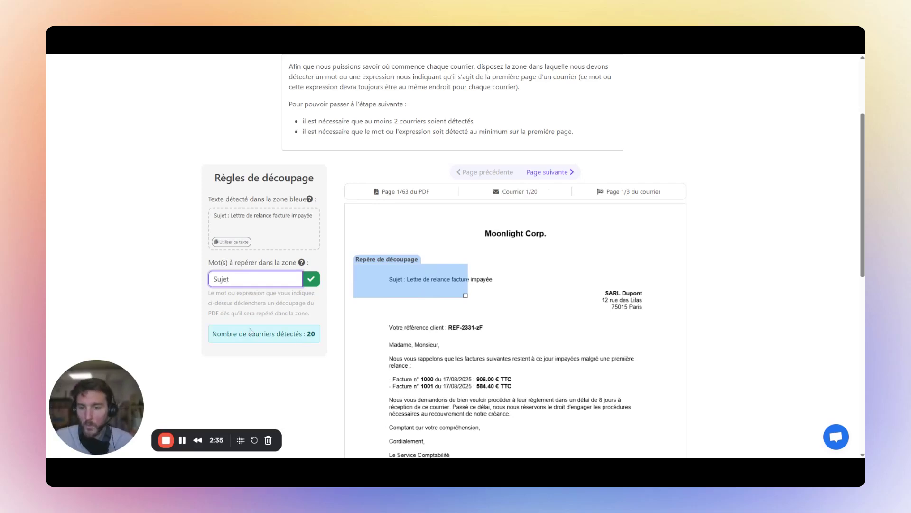
Check the number of detected letters and the PDF page, letter and letter-page indicators for the first page
left_click_drag(227, 334, 314, 331)
left_click(313, 331)
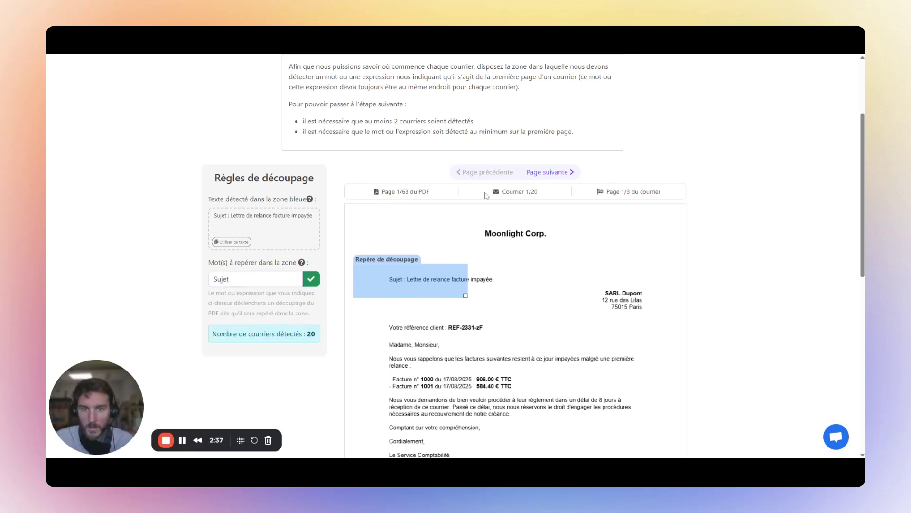
left_click_drag(385, 192, 430, 192)
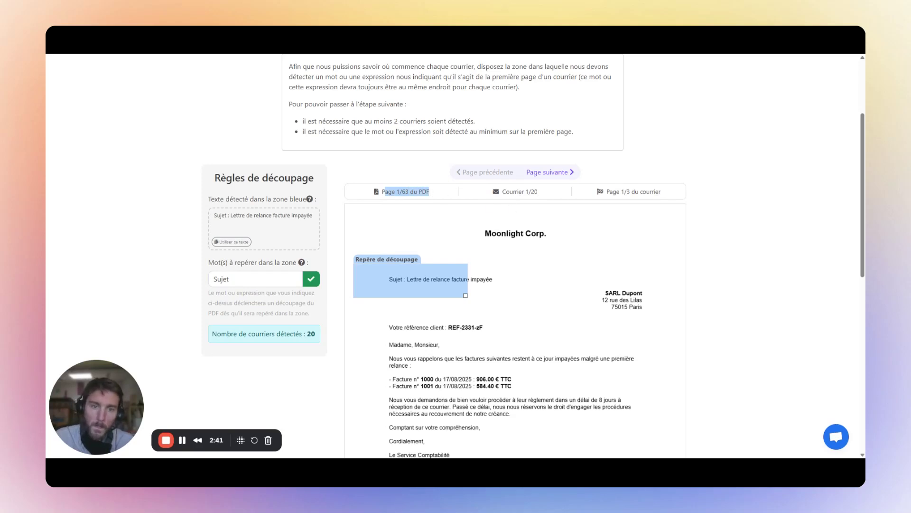
left_click_drag(502, 191, 538, 192)
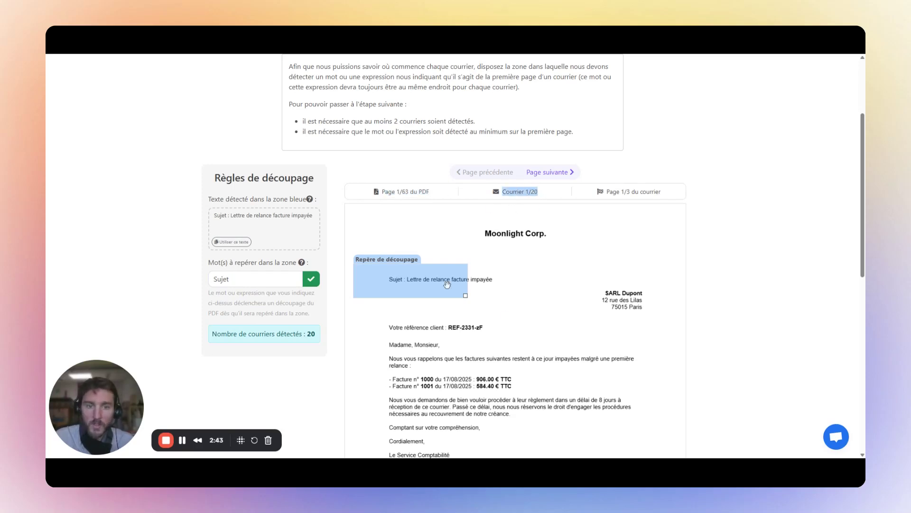
left_click_drag(607, 191, 670, 196)
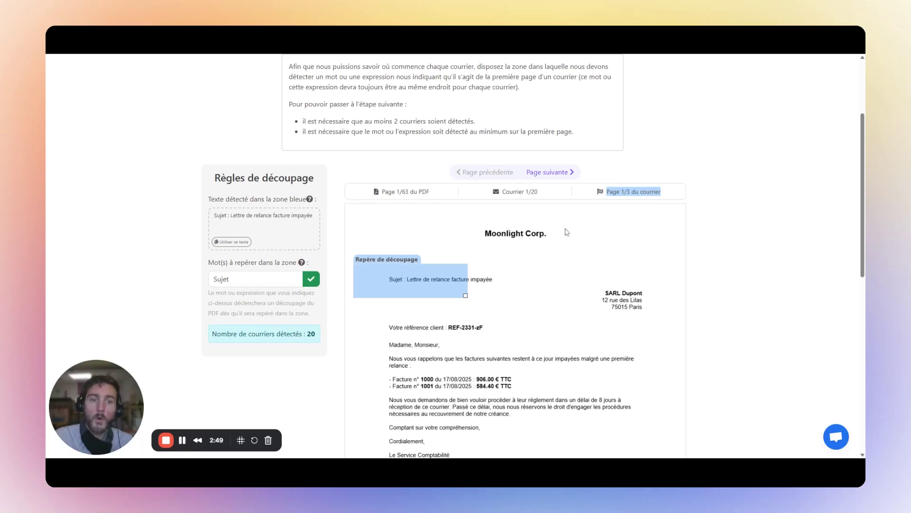
left_click(655, 177)
Page forward through the PDF to check that each letter's boundaries and page count are detected correctly
left_click(557, 173)
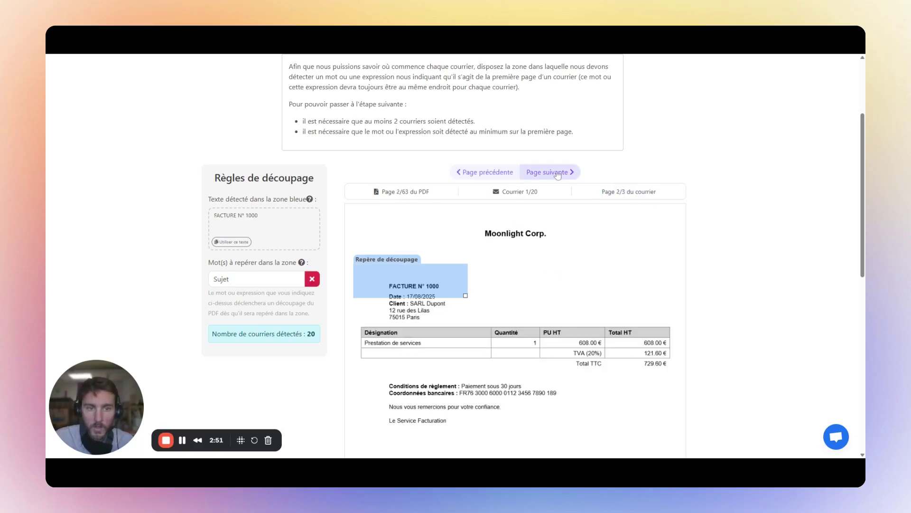
left_click_drag(608, 191, 660, 196)
left_click(555, 172)
left_click(643, 175)
left_click(551, 172)
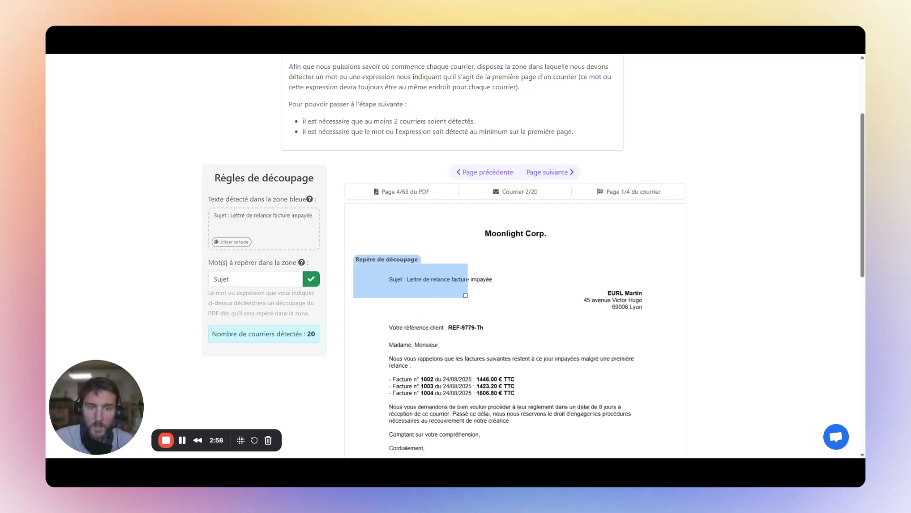
left_click_drag(503, 192, 541, 195)
left_click_drag(602, 192, 660, 193)
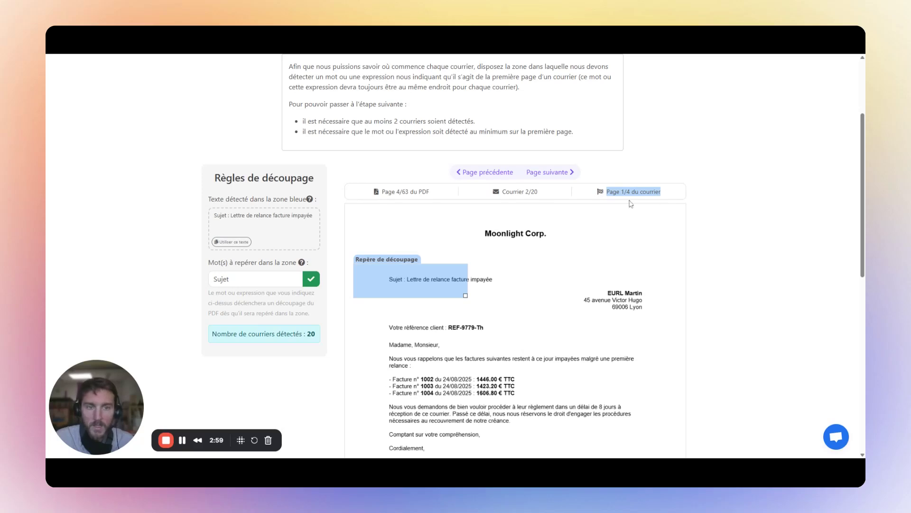
double_click(561, 174)
left_click(560, 174)
left_click(561, 174)
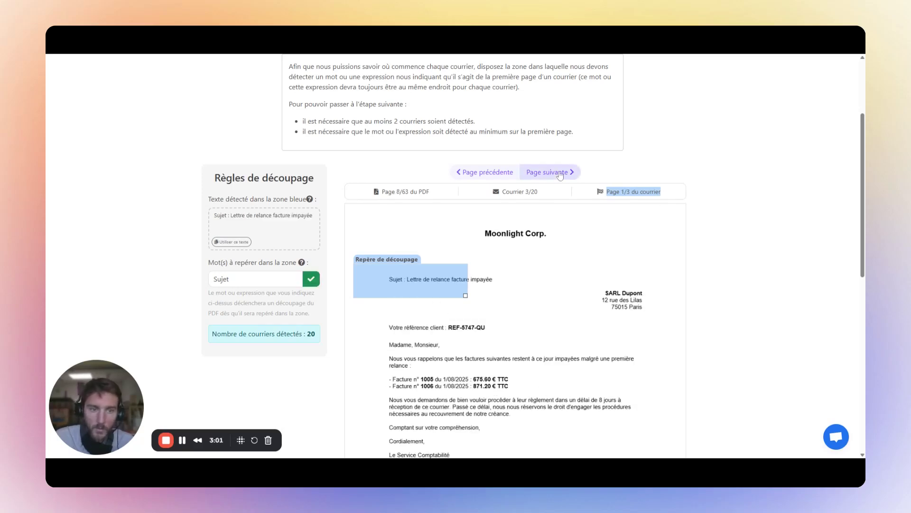
double_click(559, 174)
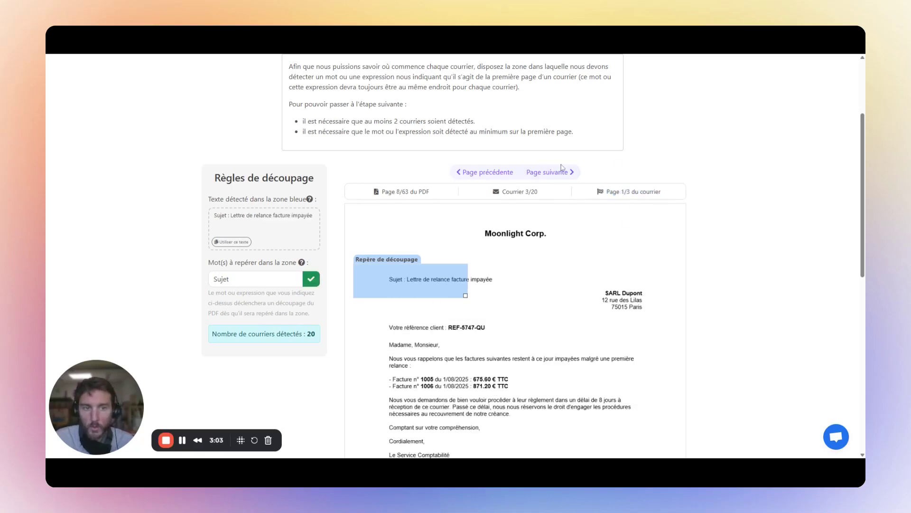
double_click(558, 174)
double_click(559, 175)
double_click(559, 175)
double_click(559, 174)
left_click(559, 175)
double_click(559, 175)
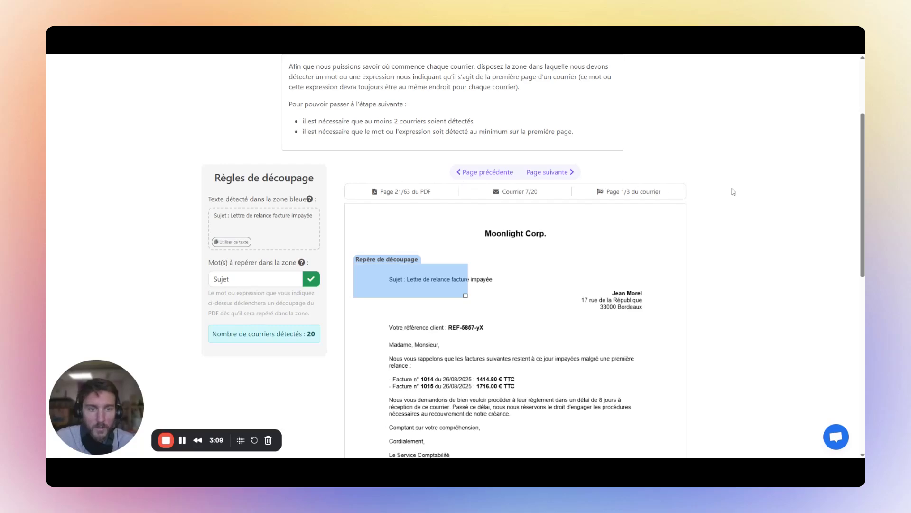
Continue to the address extraction and fit the "Adresse postale" zone generously around the recipient's address block
scroll(575, 322, "up", 3)
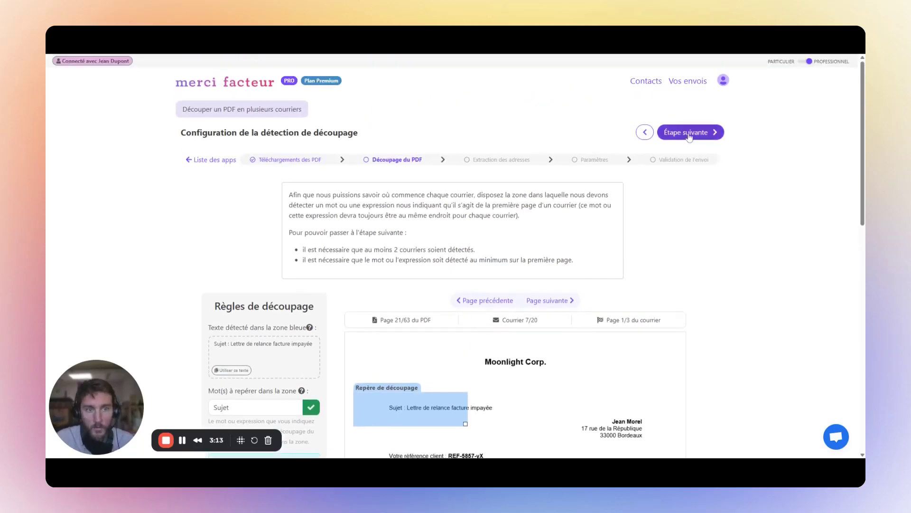
left_click(689, 134)
scroll(648, 221, "down", 2)
left_click_drag(648, 222, 698, 299)
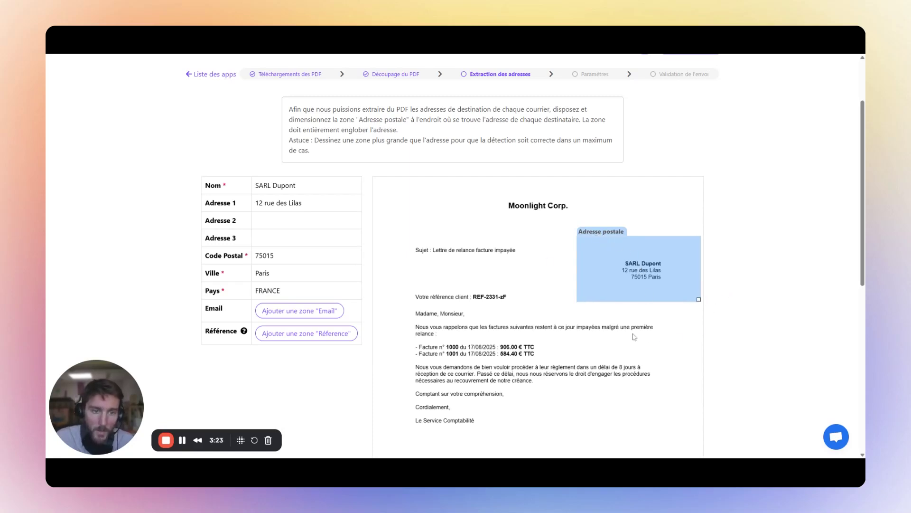
left_click_drag(637, 278, 639, 278)
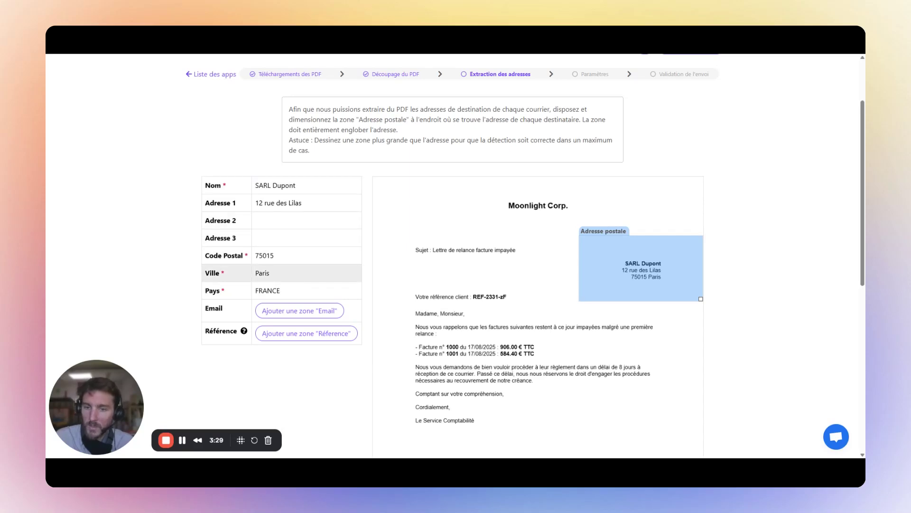
Add a "Référence" zone and position it over the client reference in the letter
left_click(326, 341)
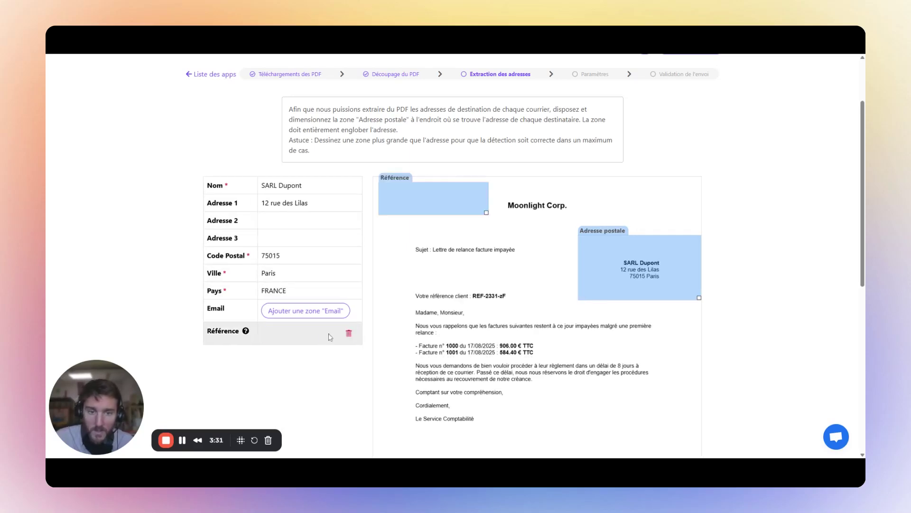
left_click_drag(447, 199, 497, 299)
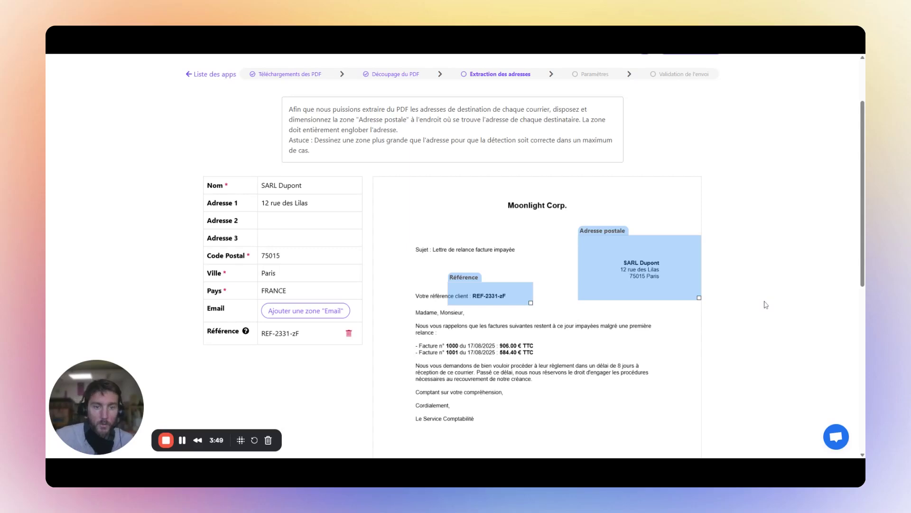
scroll(760, 294, "up", 3)
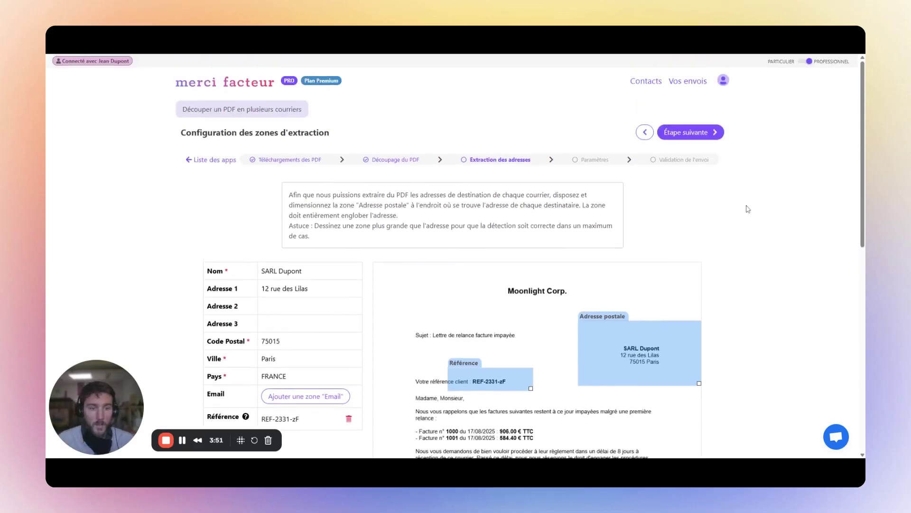
Continue to the extracted address list and review the recipients, addresses and references in all rows for errors
left_click(696, 137)
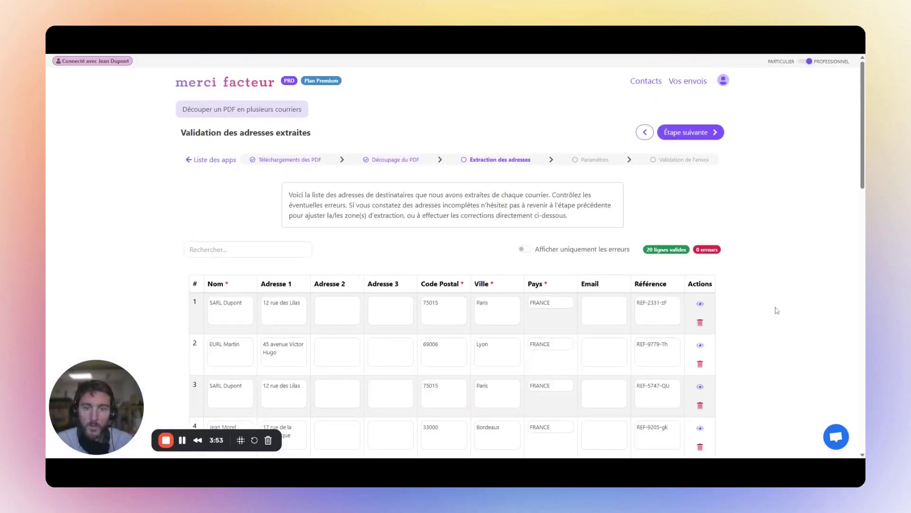
scroll(313, 305, "down", 5)
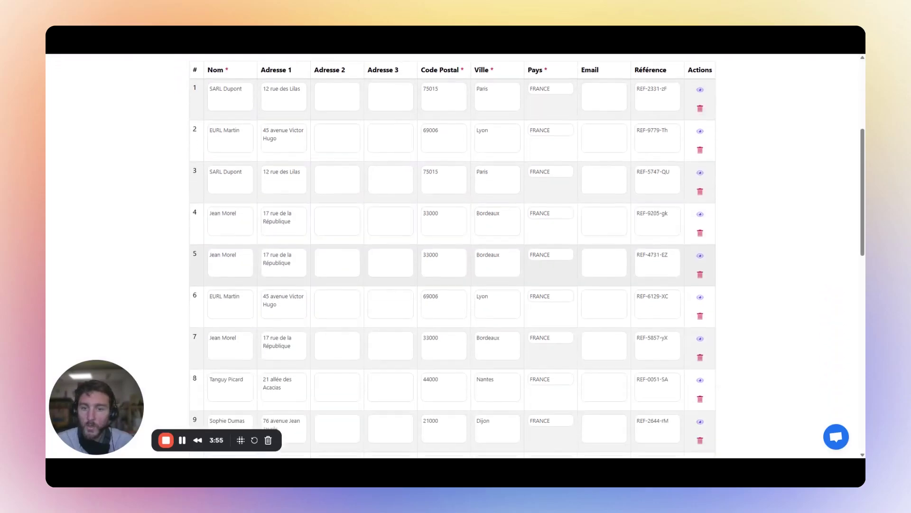
scroll(523, 244, "down", 10)
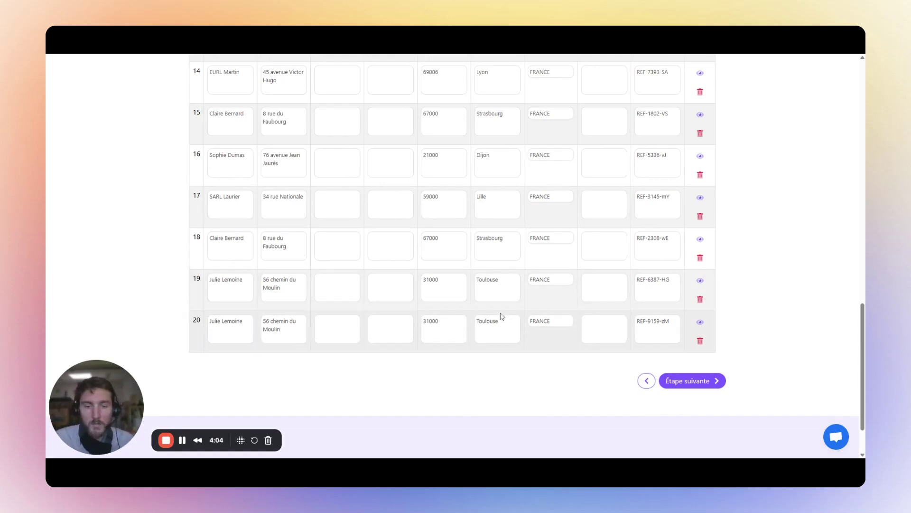
scroll(518, 315, "up", 10)
scroll(521, 321, "up", 3)
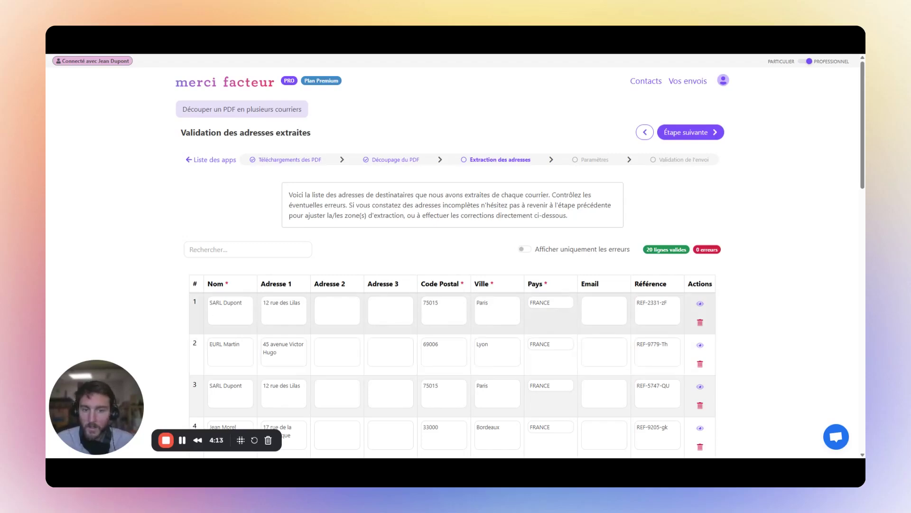
scroll(577, 324, "down", 5)
scroll(662, 150, "down", 2)
scroll(655, 299, "up", 6)
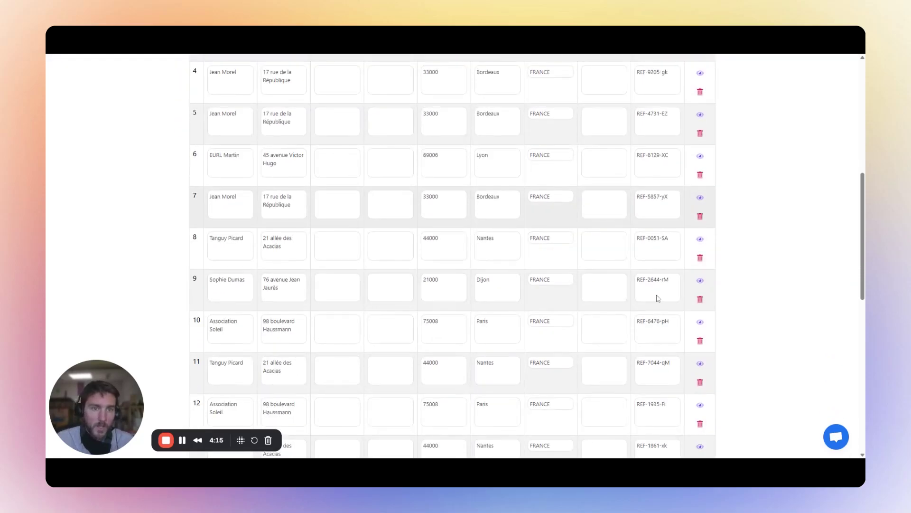
scroll(526, 255, "up", 2)
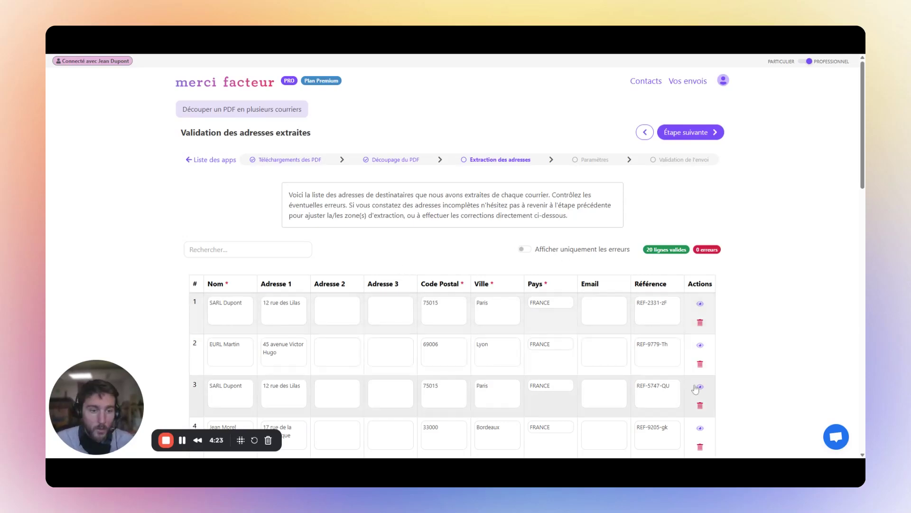
scroll(703, 380, "down", 1)
scroll(703, 385, "down", 1)
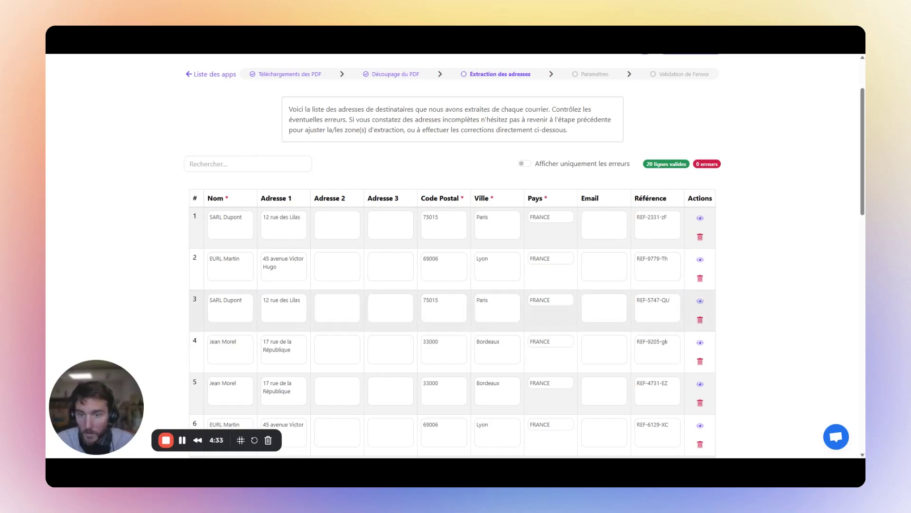
Preview the third letter from the address list, page through it to check its content, and close the preview
left_click(700, 301)
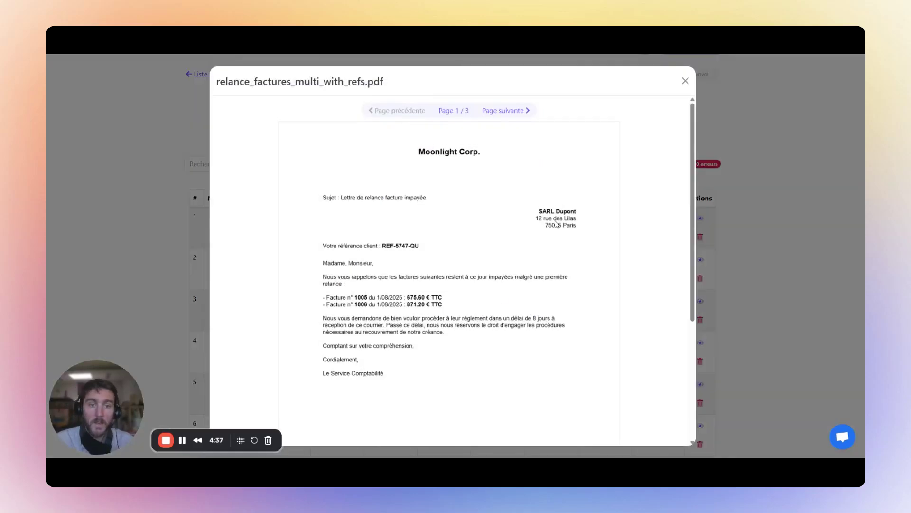
left_click(505, 111)
left_click(506, 111)
left_click(411, 111)
left_click(411, 111)
left_click(684, 82)
Accept the extracted addresses, continue to the sending parameters and name the mailing "Relances T4 2025"
scroll(708, 304, "down", 10)
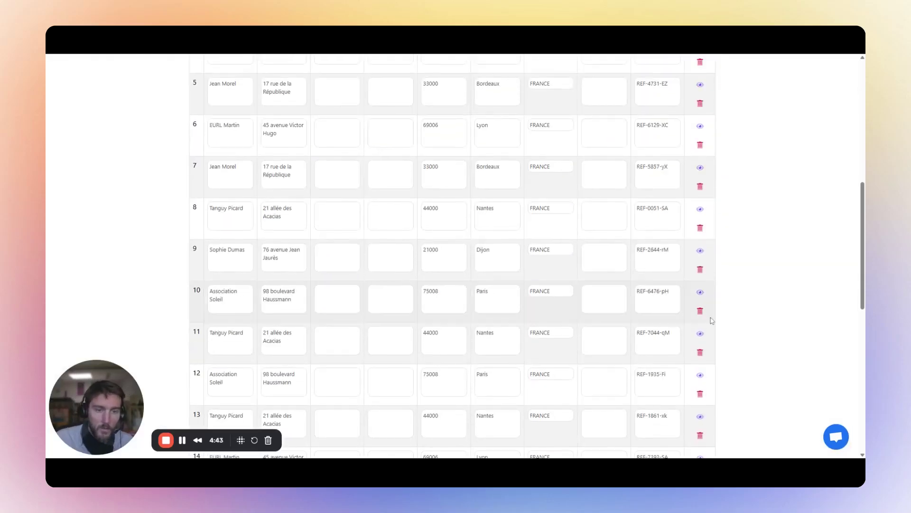
scroll(686, 298, "down", 5)
scroll(686, 299, "up", 15)
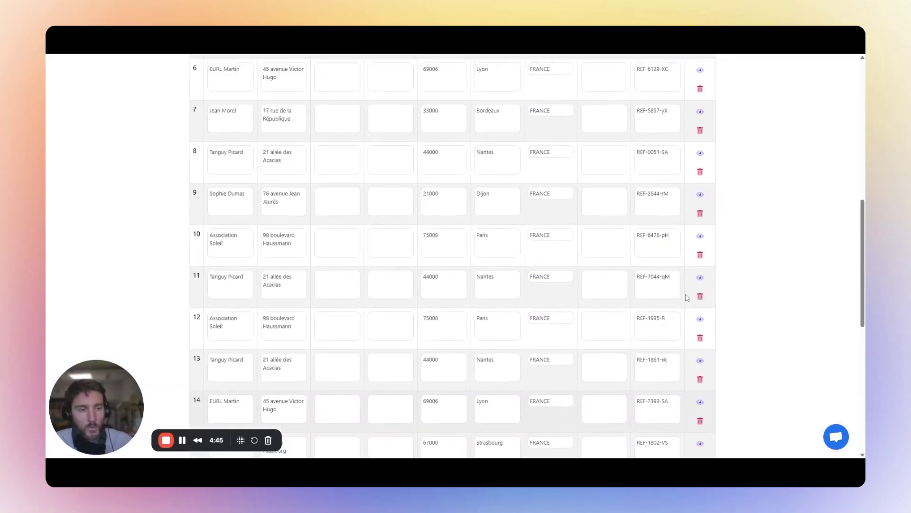
left_click(699, 138)
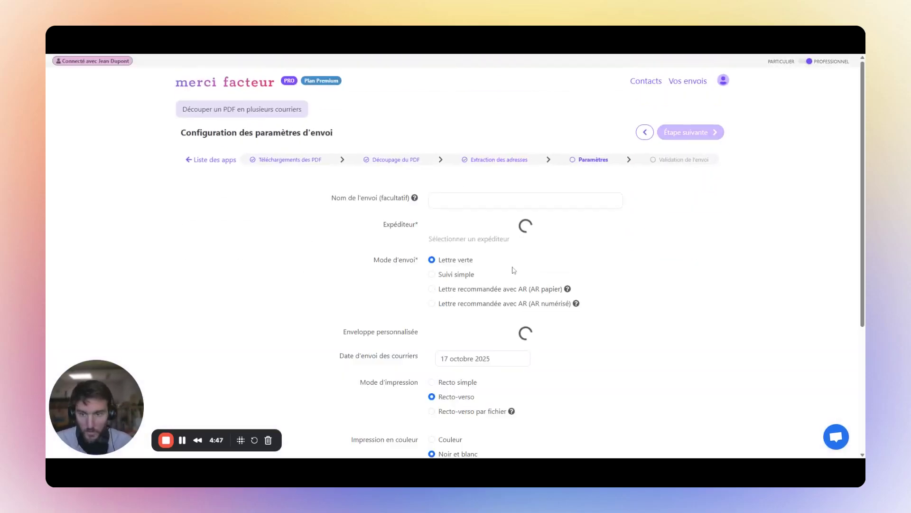
left_click(525, 201)
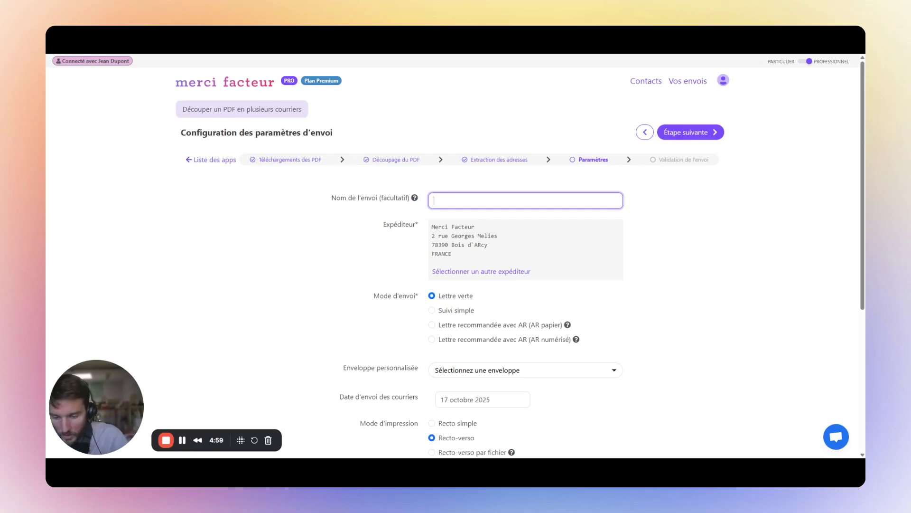
type("elance")
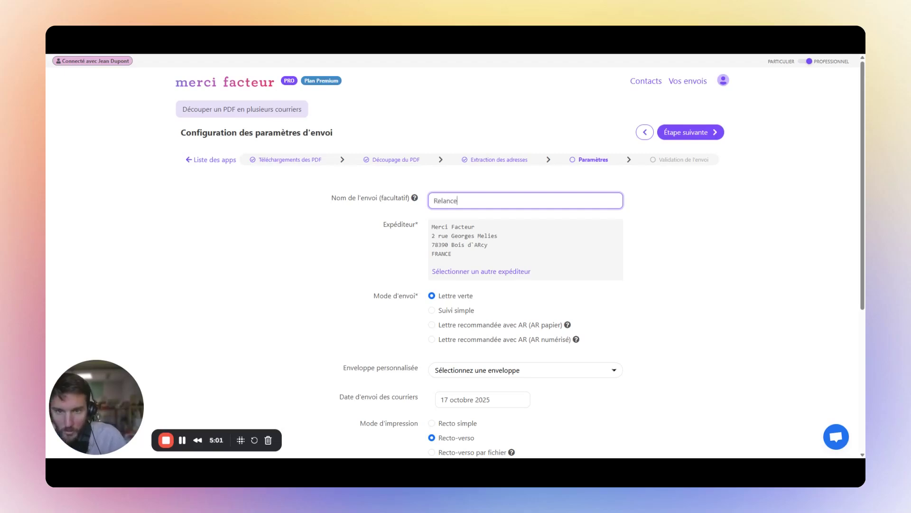
type("s T4 2025")
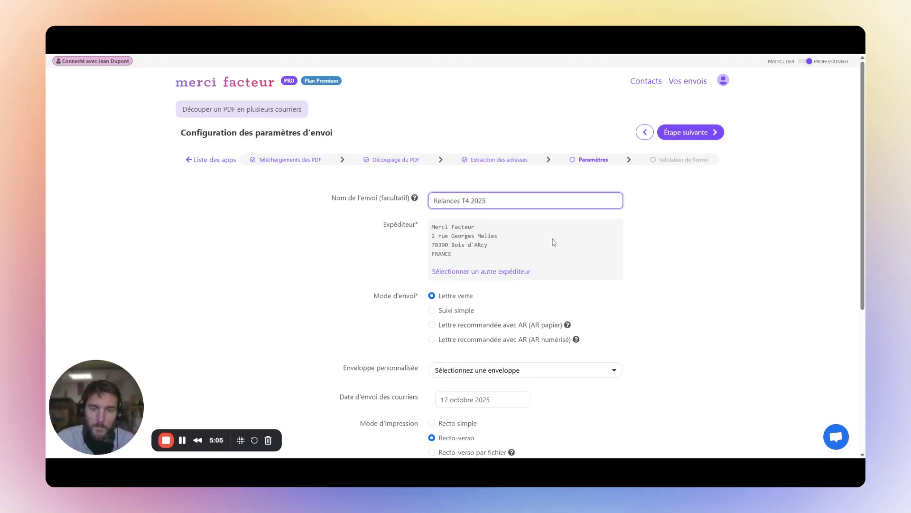
Review the sending and printing options, select "Noir et blanc" printing, and continue to the mailing summary
scroll(553, 239, "down", 1)
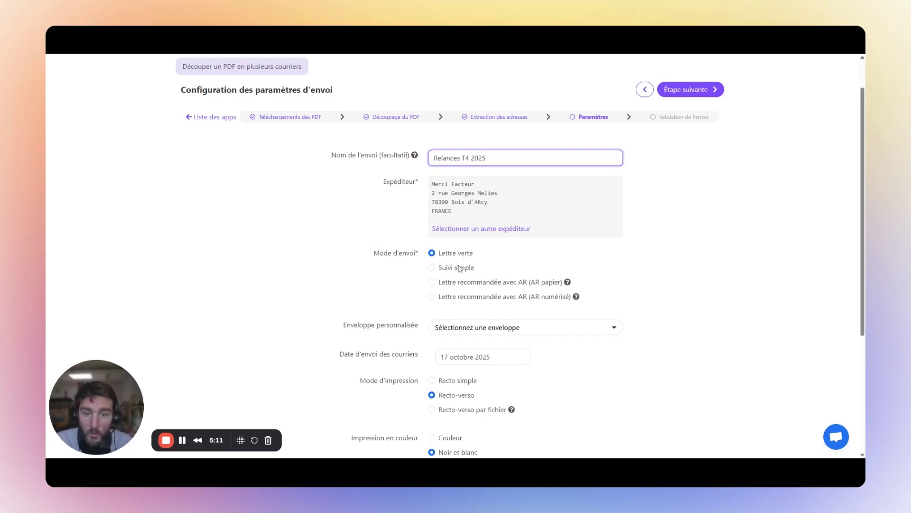
scroll(495, 305, "down", 2)
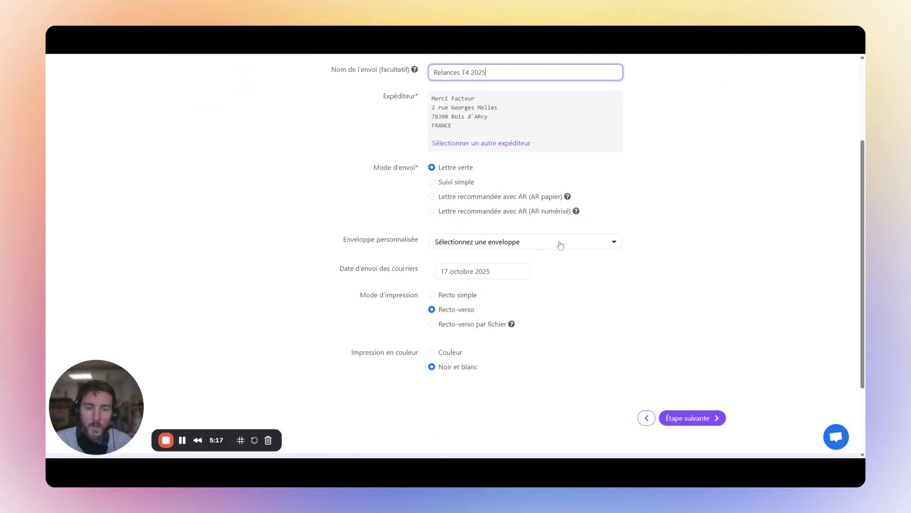
left_click_drag(344, 269, 412, 274)
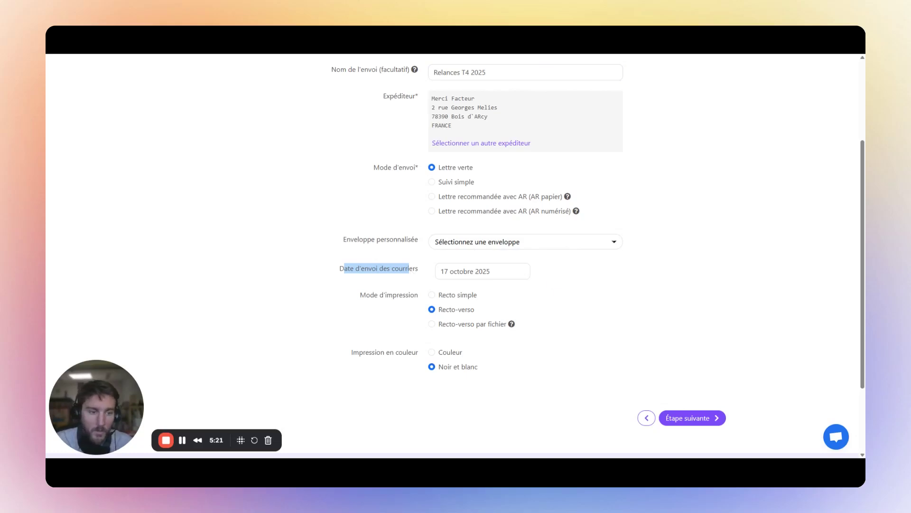
left_click_drag(372, 299, 408, 300)
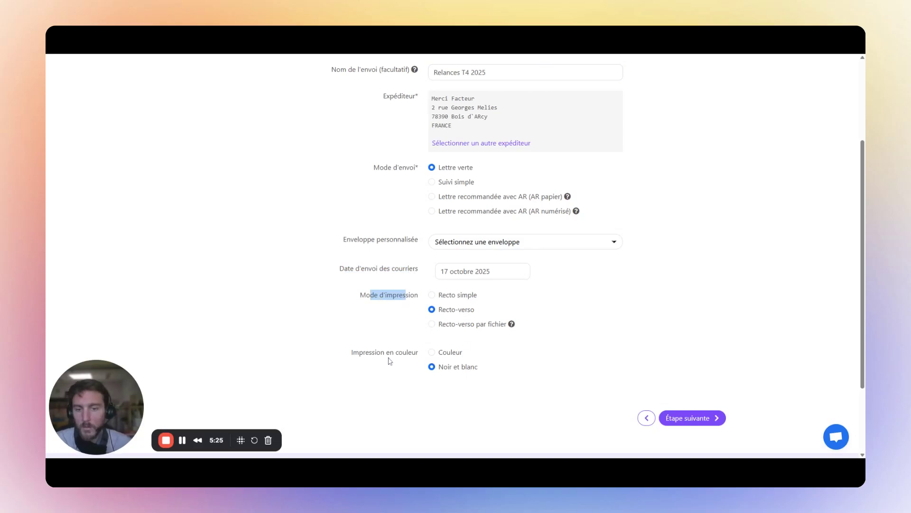
left_click(432, 351)
left_click(432, 367)
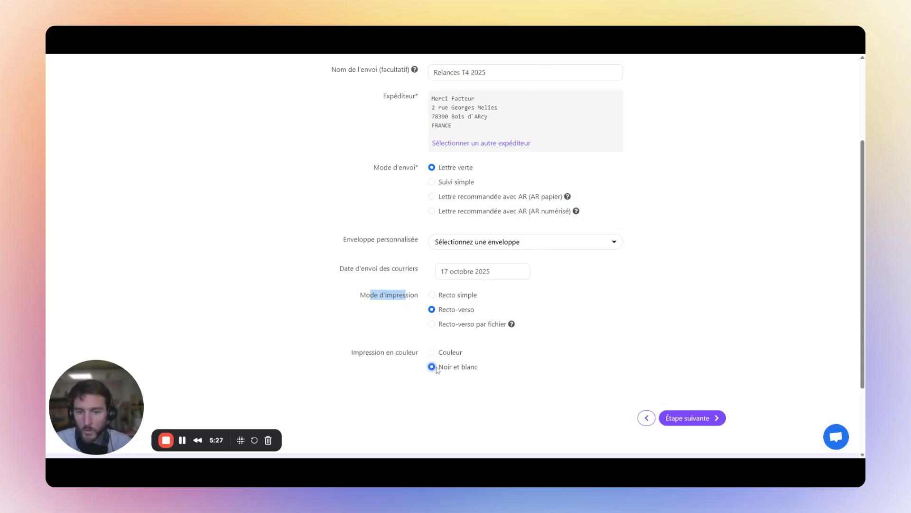
scroll(712, 332, "up", 4)
left_click(714, 135)
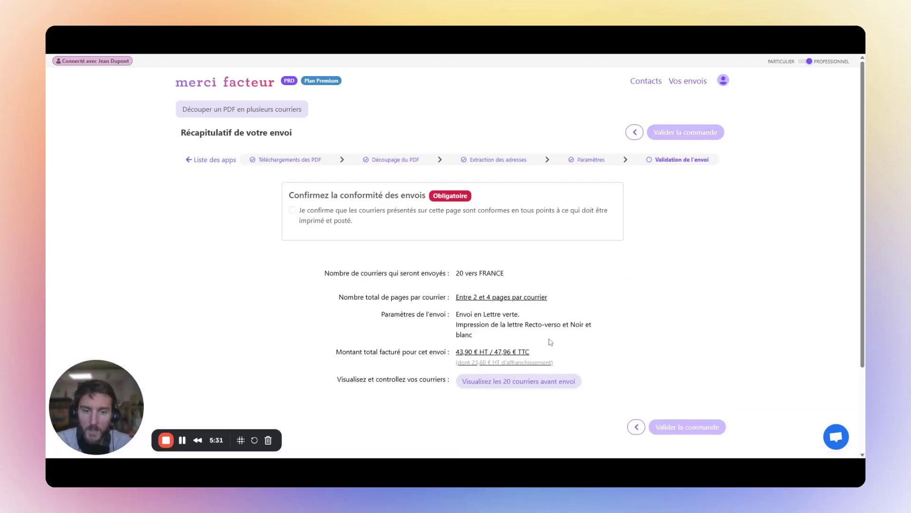
Open the list of letters in the summary and preview the fourth recipient's letter, paging through it before closing the preview
left_click(497, 383)
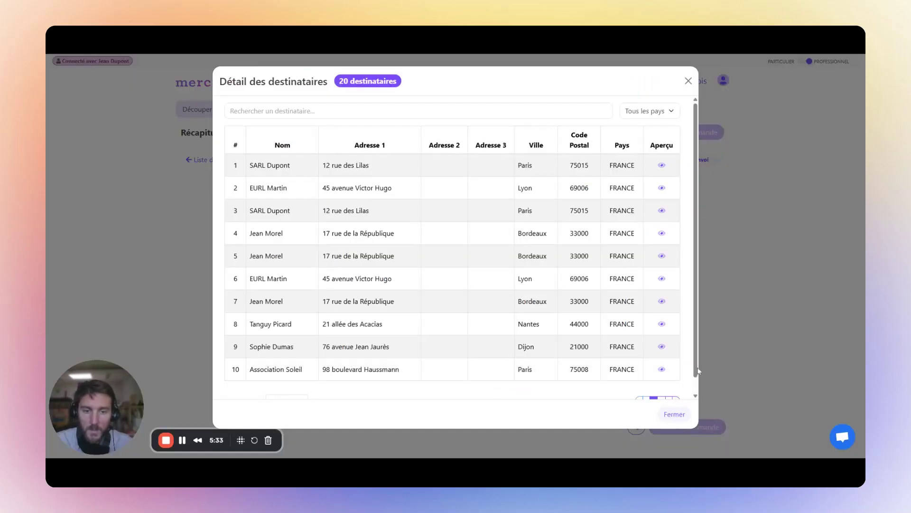
scroll(651, 231, "down", 1)
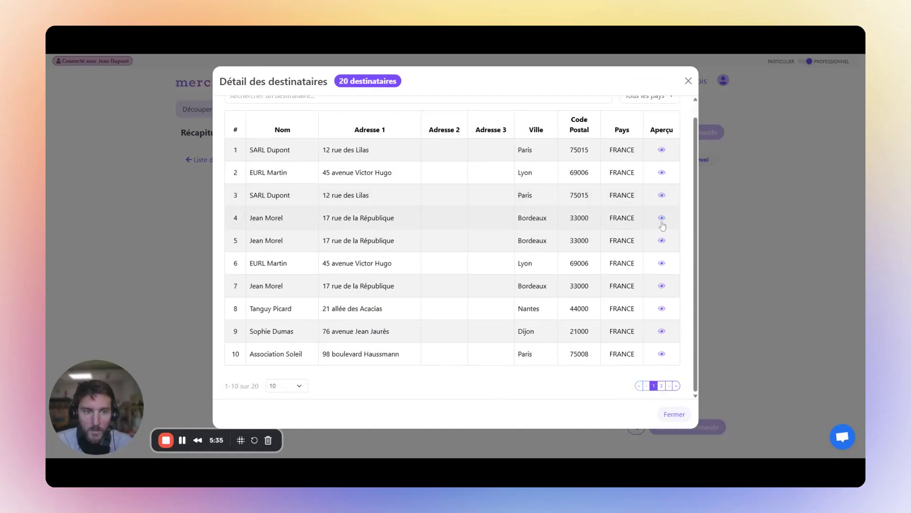
left_click(663, 217)
scroll(479, 223, "down", 5)
scroll(486, 228, "up", 5)
left_click(506, 111)
left_click(415, 110)
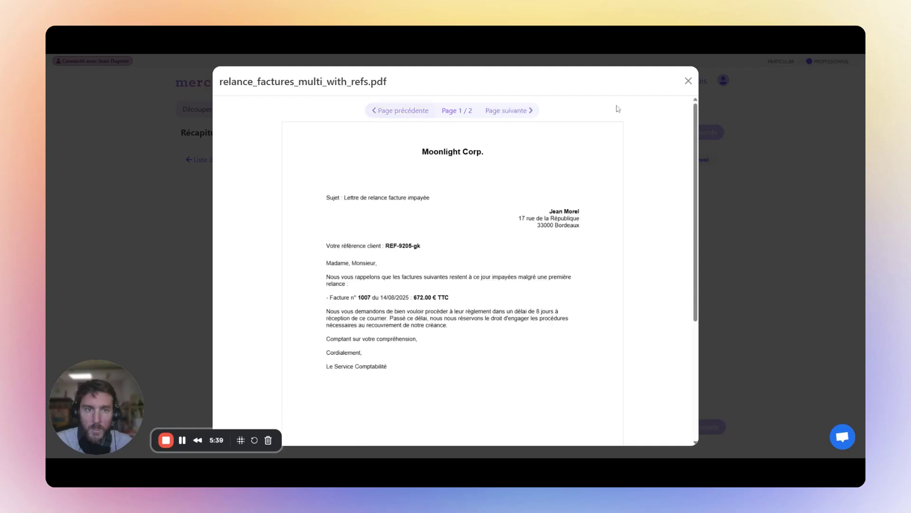
left_click(688, 81)
Show the second page of recipients, check all pages of letter 19 in its preview, and close the recipient details
left_click(661, 385)
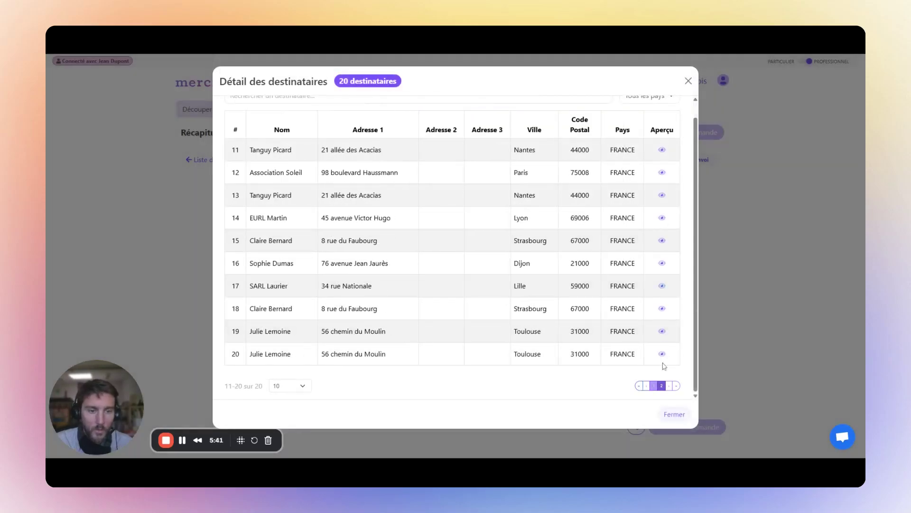
left_click(662, 331)
left_click(512, 112)
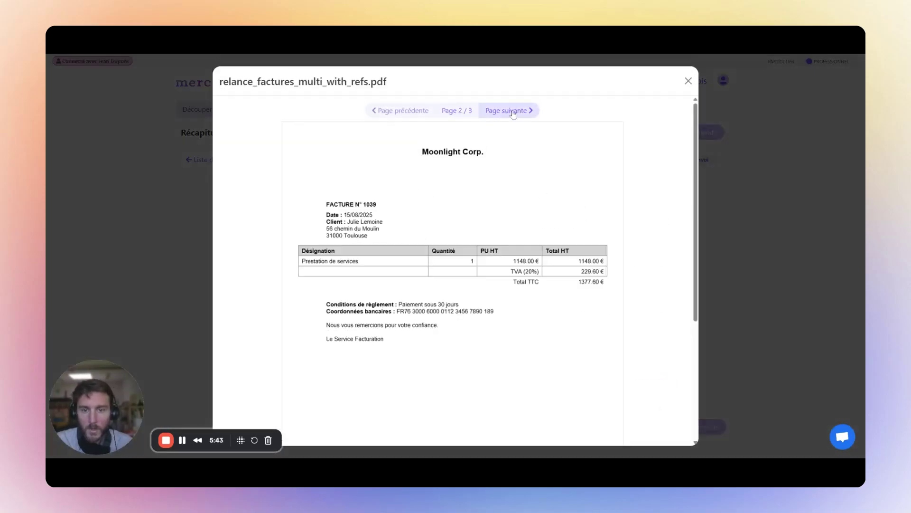
double_click(513, 112)
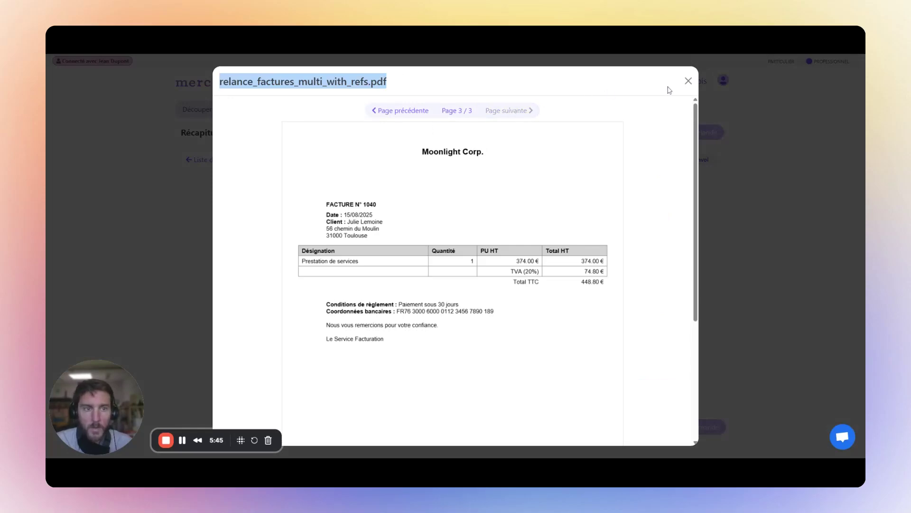
left_click(689, 81)
left_click(688, 81)
Confirm that the letters conform to what must be printed and posted, and validate the order
left_click(310, 212)
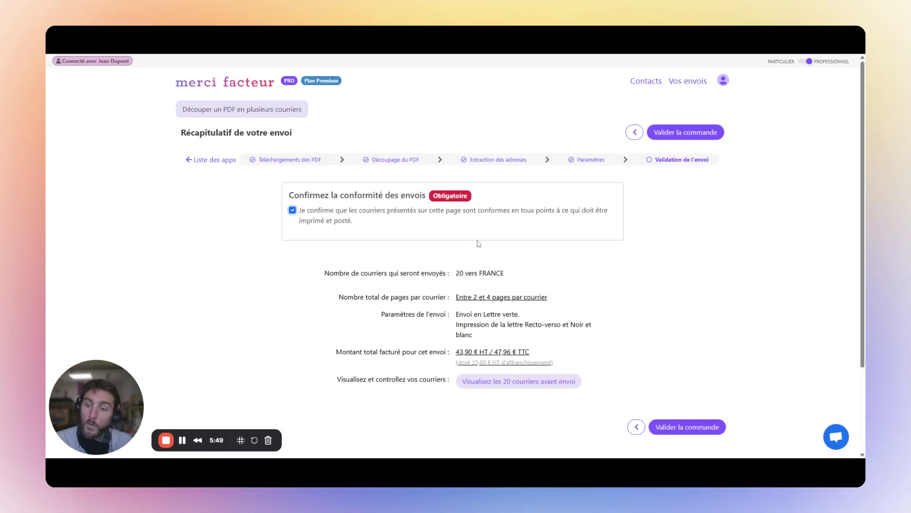
left_click(688, 132)
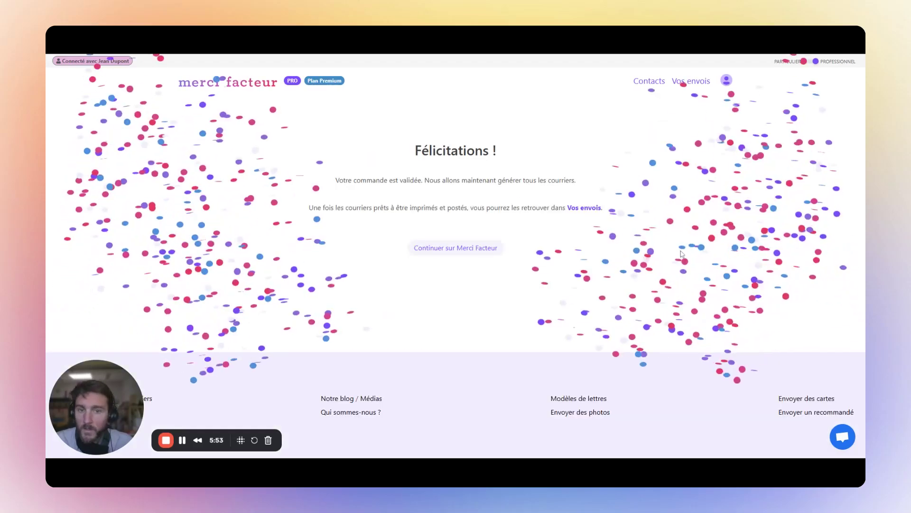